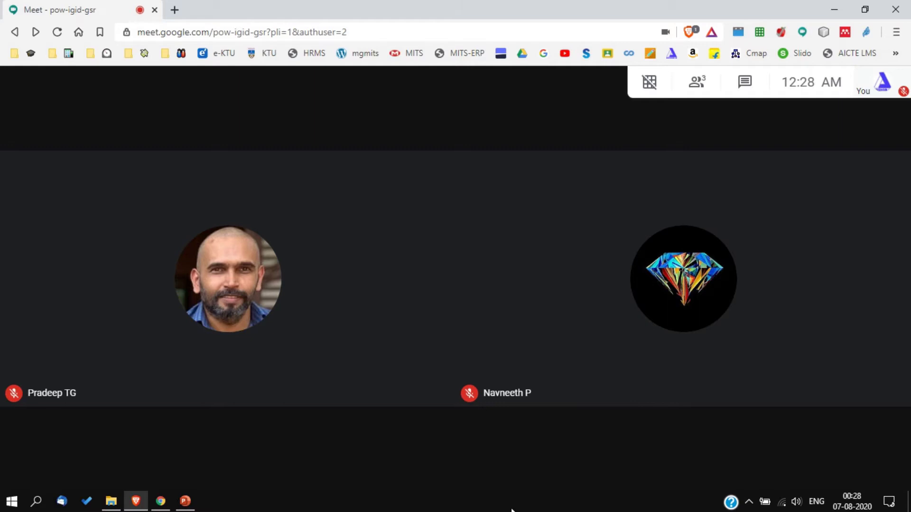
Start the PowerPoint slide show full screen and pick its window to share in Meet
click(185, 501)
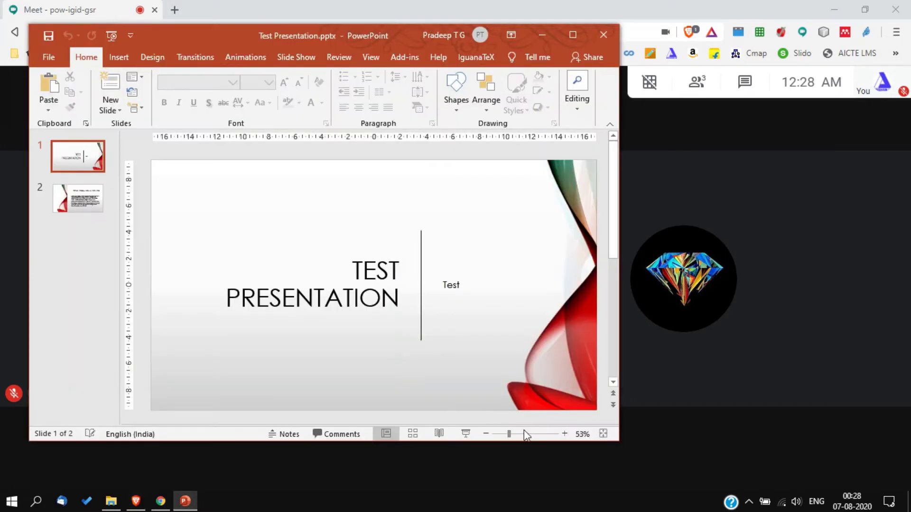
click(465, 434)
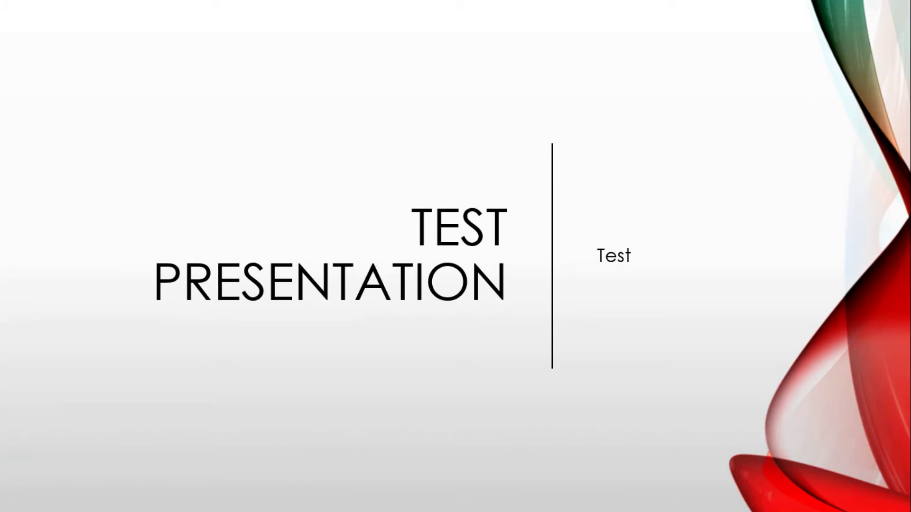
key(alt+Tab)
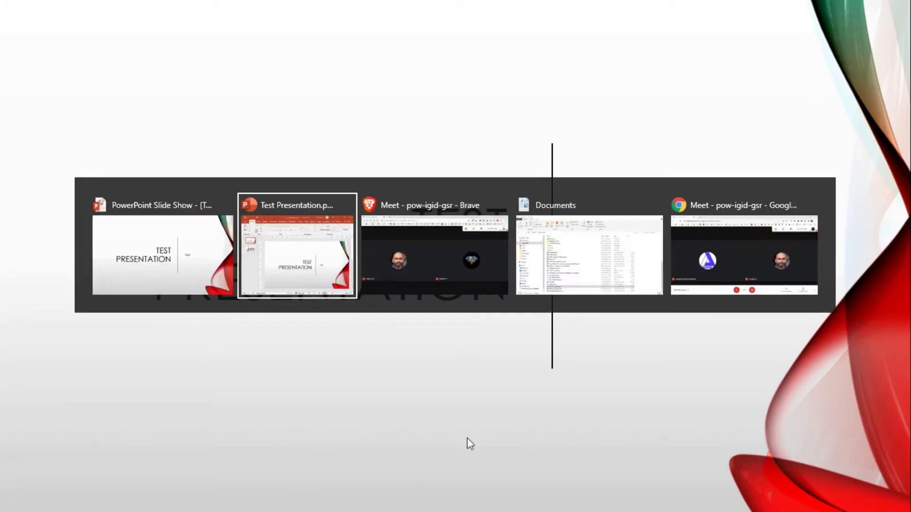
key(alt+Tab)
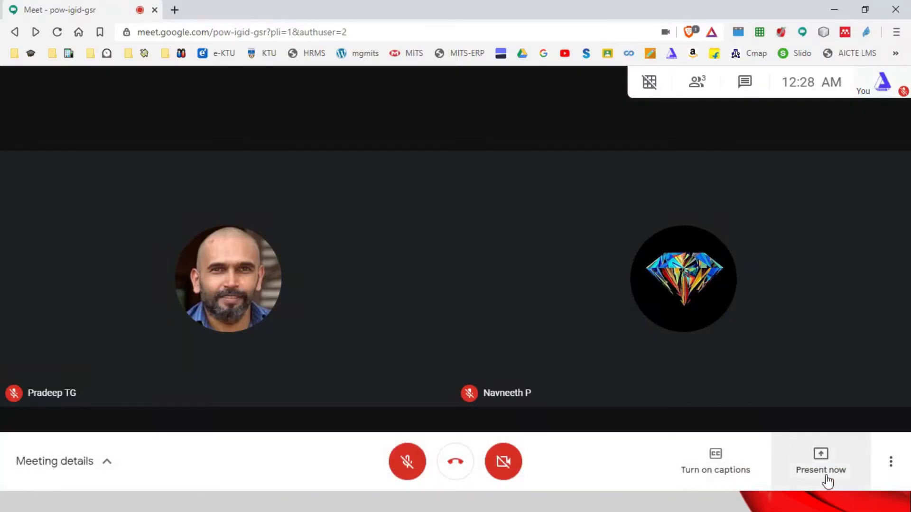
click(819, 466)
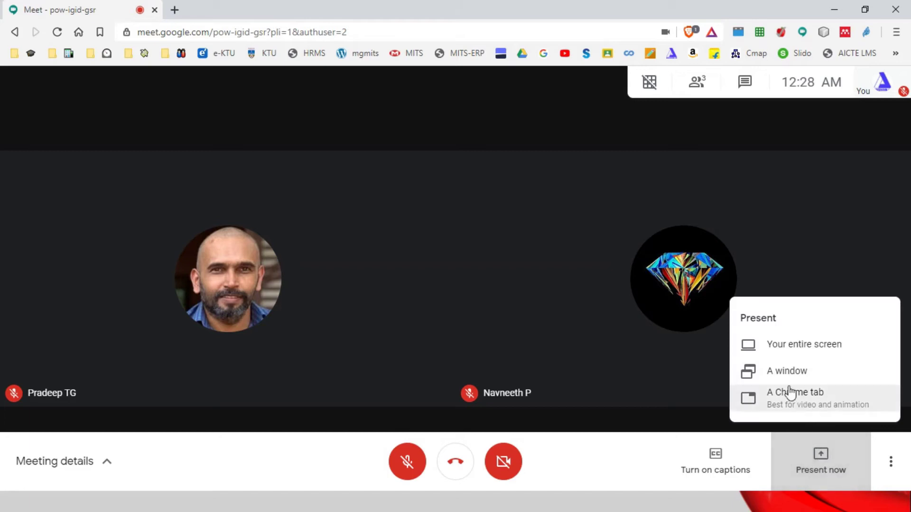
click(759, 371)
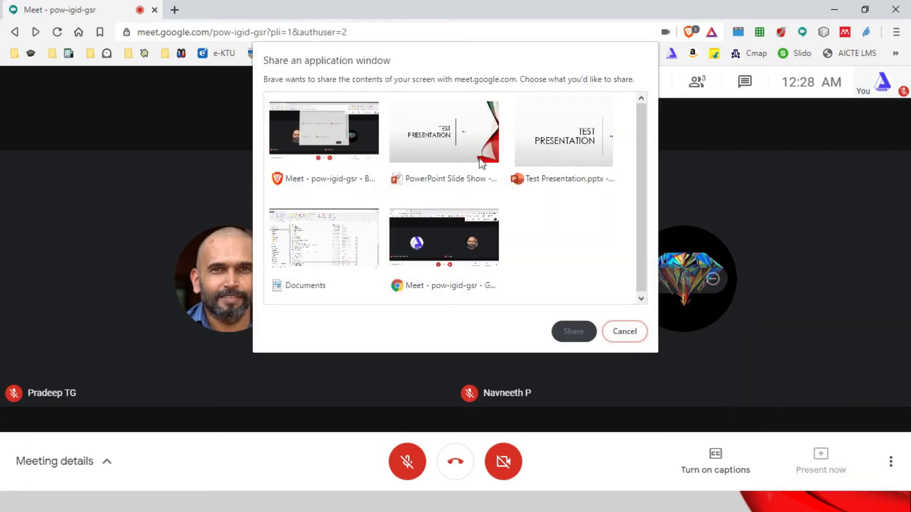
click(444, 137)
Confirm the window share, hide the sharing bar, and return the show to the title slide
click(581, 335)
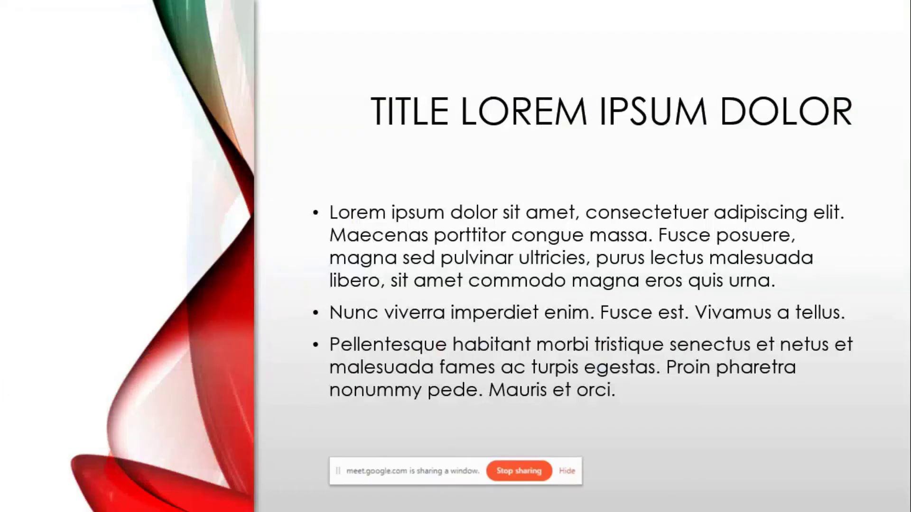
click(569, 471)
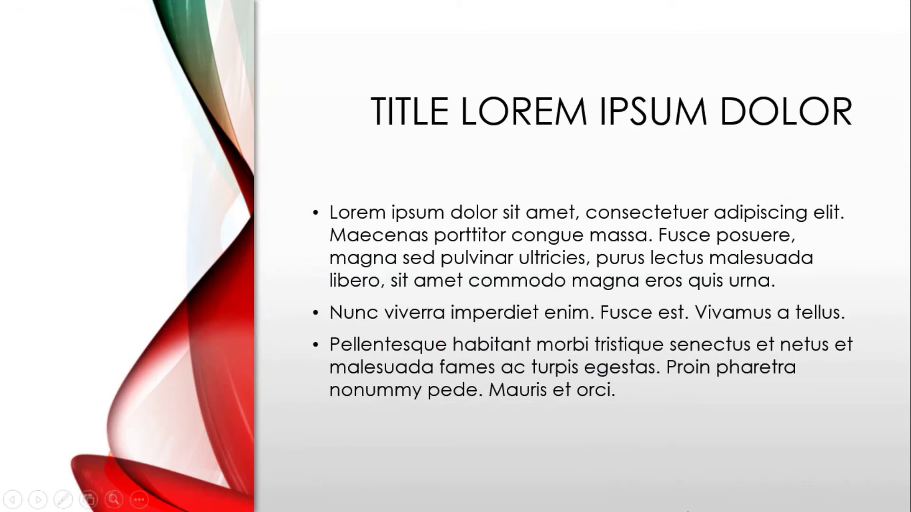
key(Left)
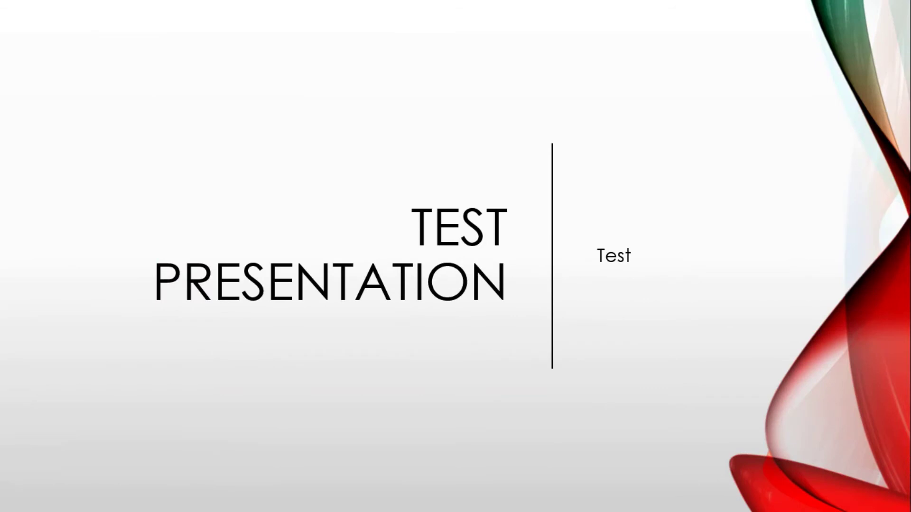
Switch back to the Google Meet call that shows you are presenting
key(alt+Tab)
key(alt+Tab)
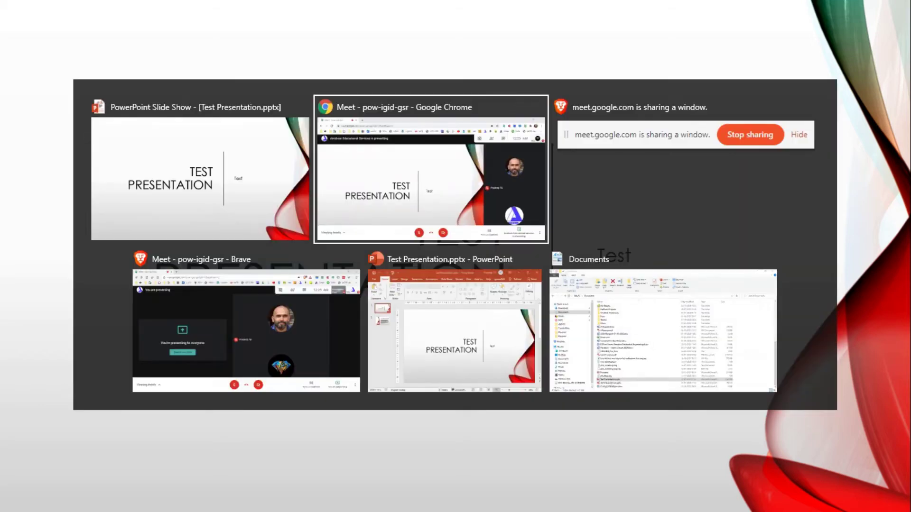
key(Tab)
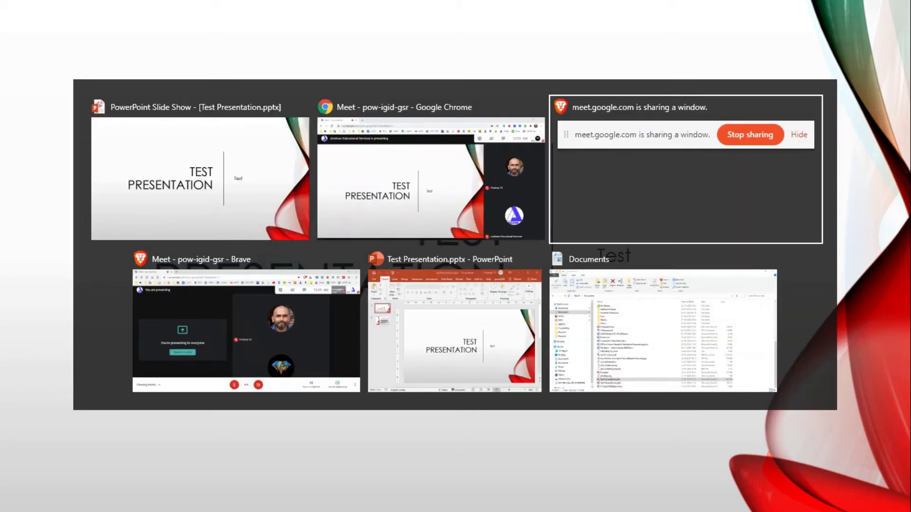
key(alt+Tab)
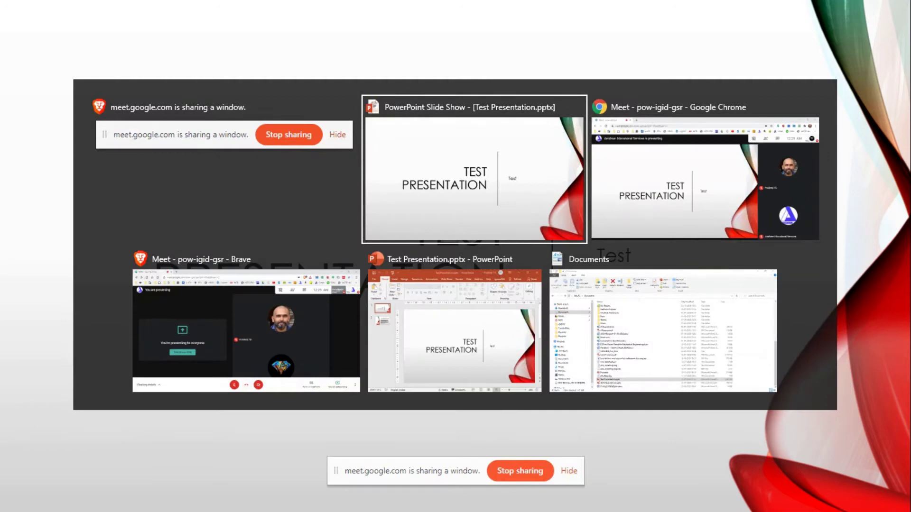
key(Tab)
key(Tab)
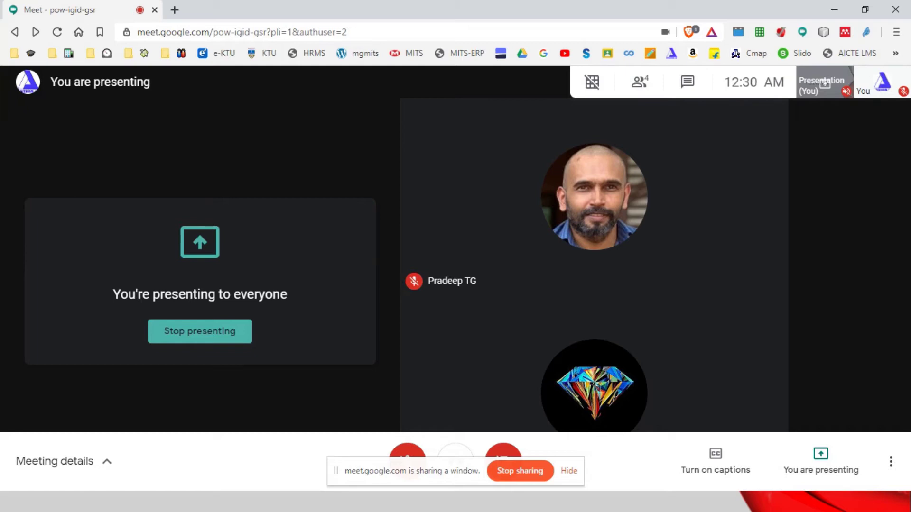
End the full-screen slide show and snap the Test Presentation.pptx editor to the right half
key(alt+Tab)
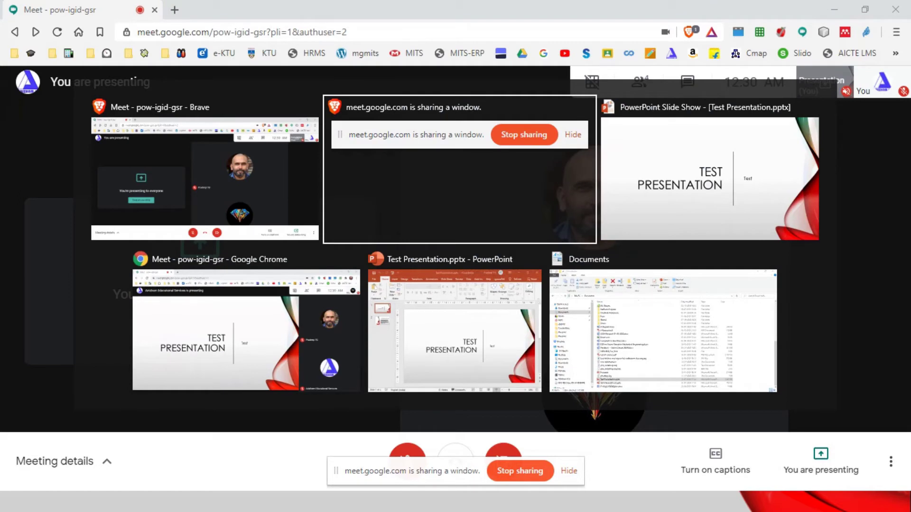
key(alt+Tab)
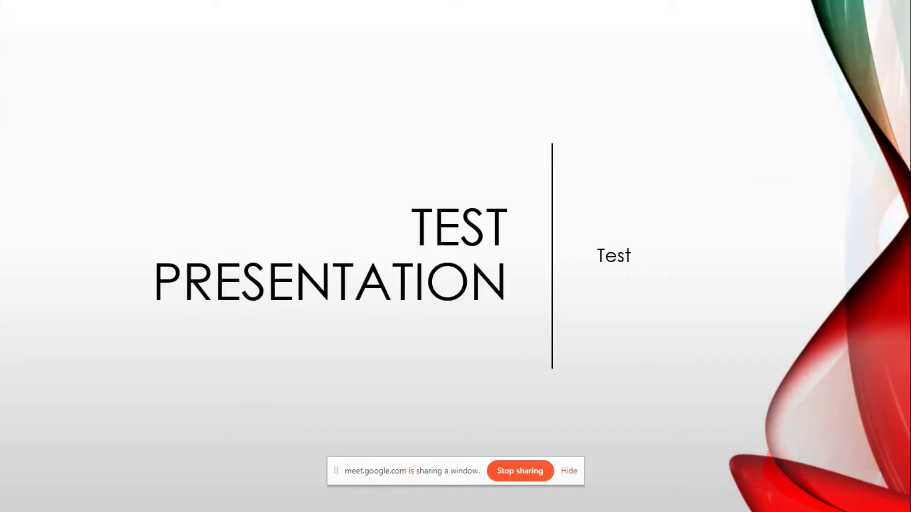
key(Escape)
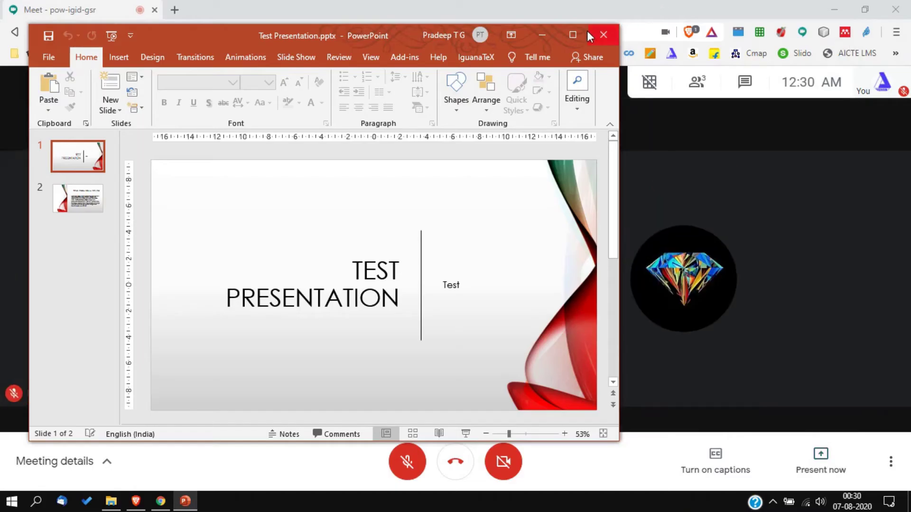
key(super+Right)
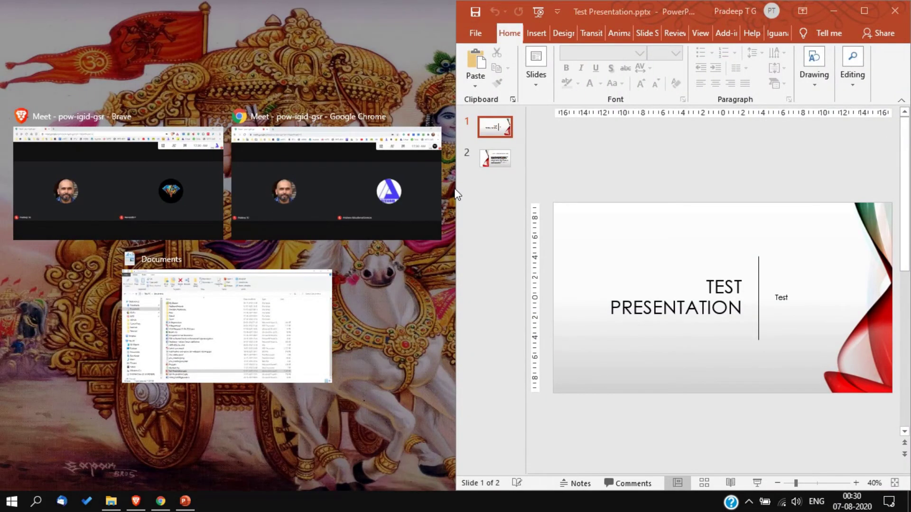
Put Meet on the left, widen PowerPoint, and set the show type to Browsed by an individual (window)
click(320, 180)
drag(320, 181, 311, 179)
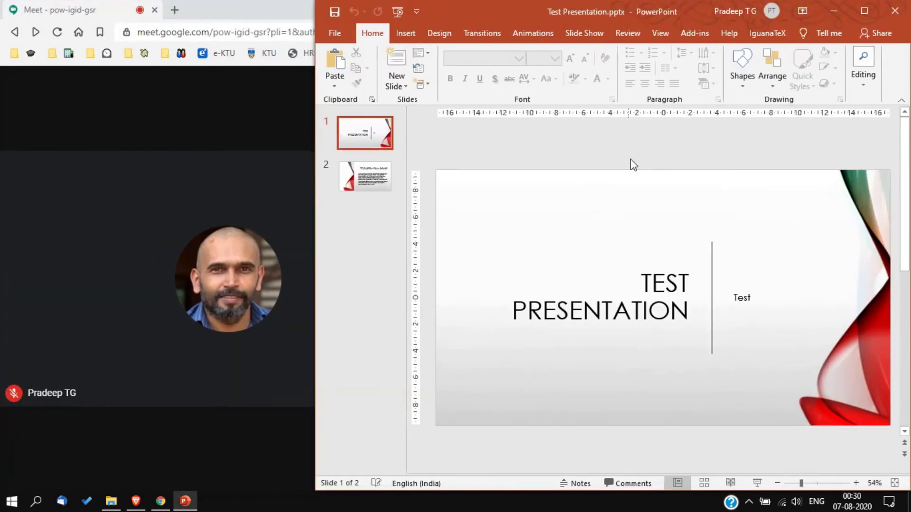
click(586, 35)
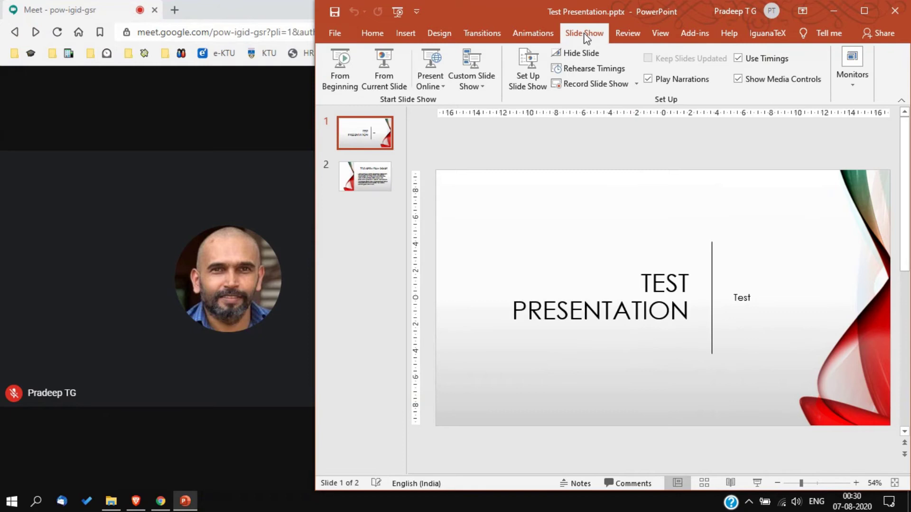
click(532, 66)
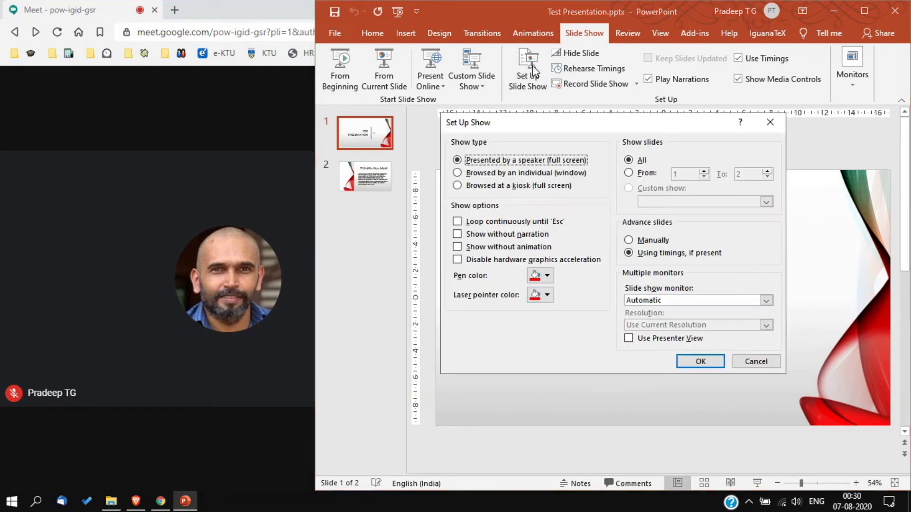
click(458, 173)
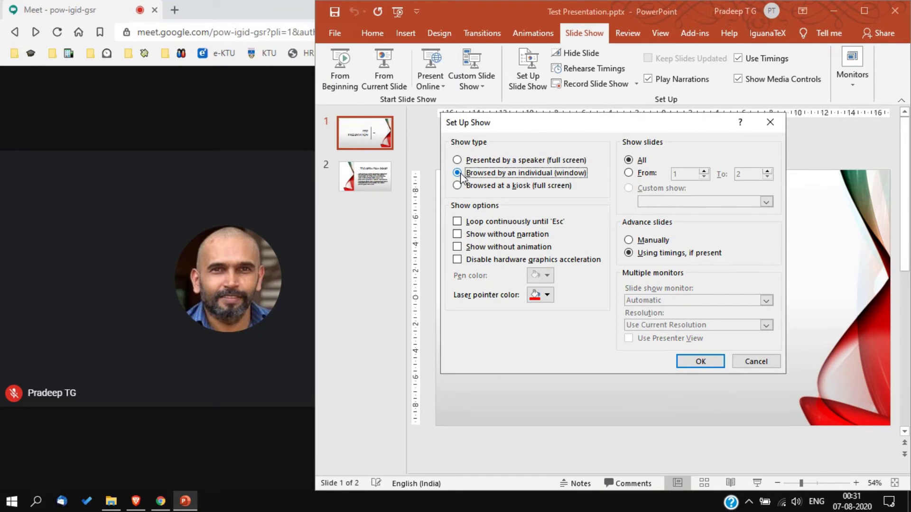
click(699, 361)
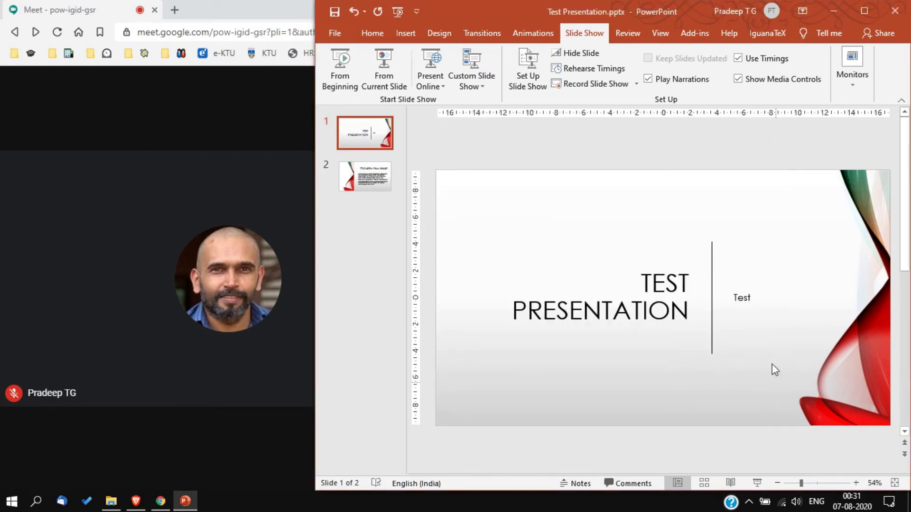
Run the slide show in a window, widen it leftward, and snap the Meet window left
click(756, 483)
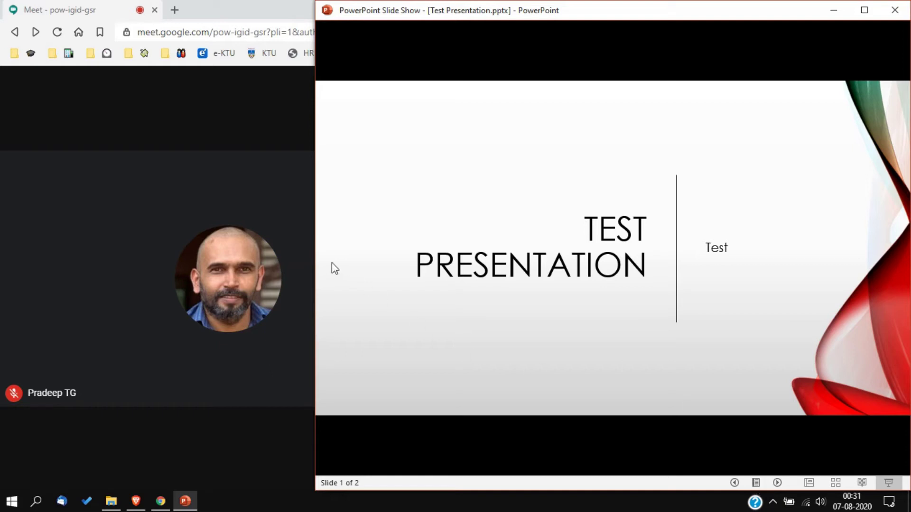
mouse_move(315, 260)
mouse_down()
mouse_move(228, 260)
mouse_move(315, 259)
mouse_up()
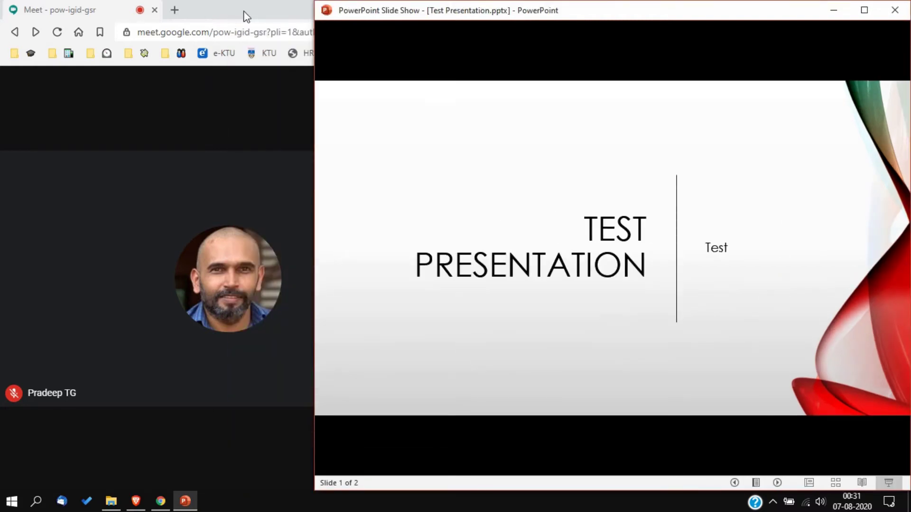
drag(232, 14, 3, 91)
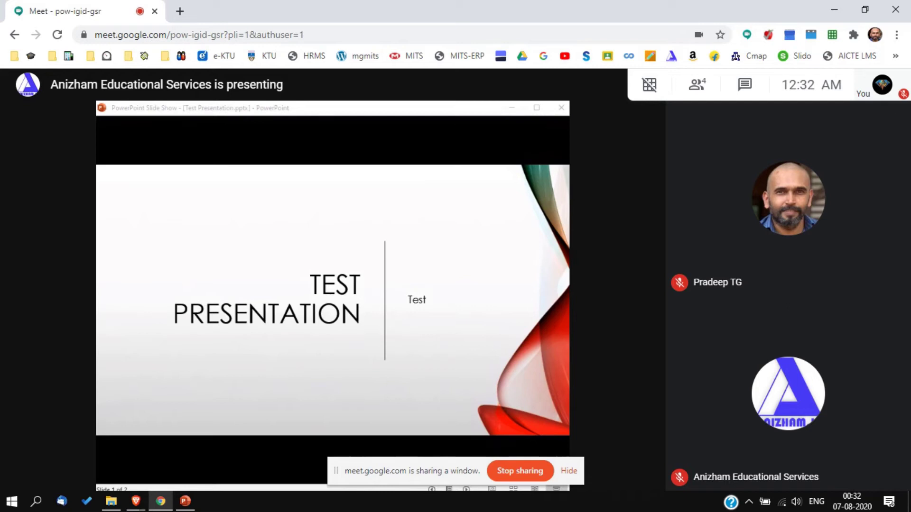
Switch to the windowed PowerPoint Slide Show and maximize it to fill the screen
key(alt+Tab)
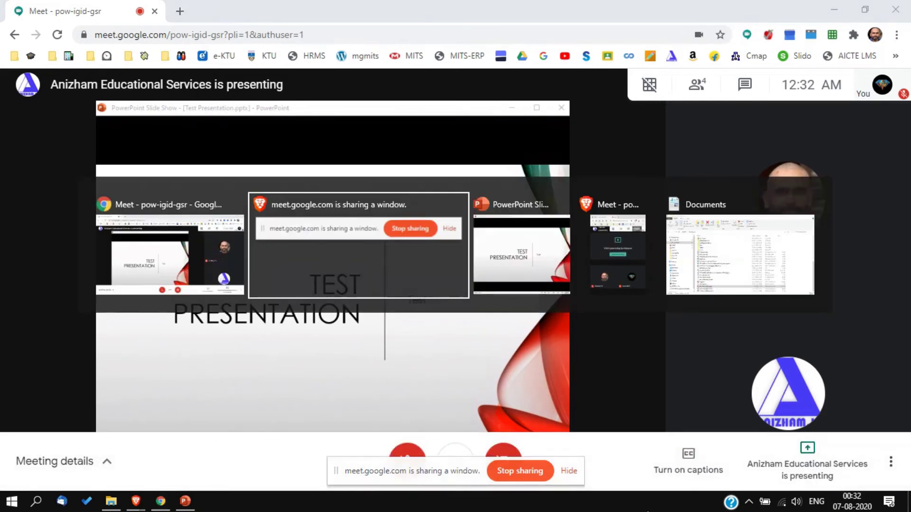
key(alt+Tab)
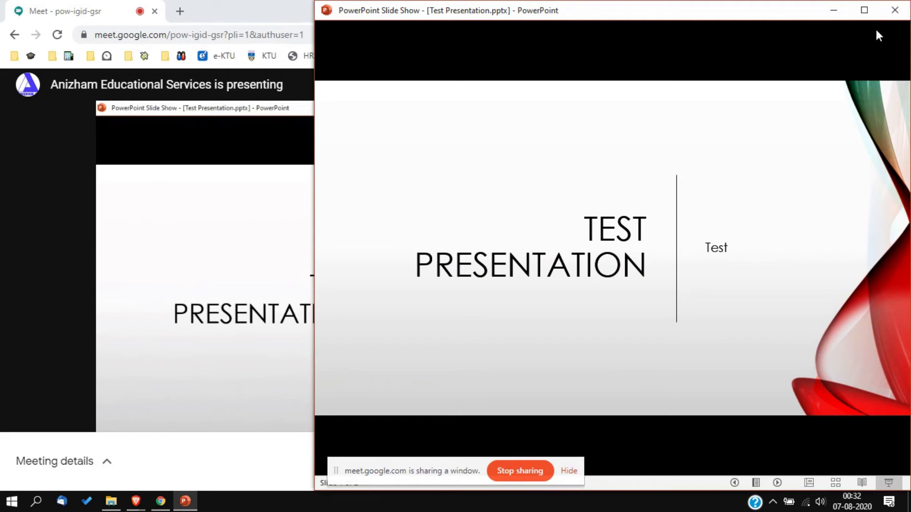
click(864, 10)
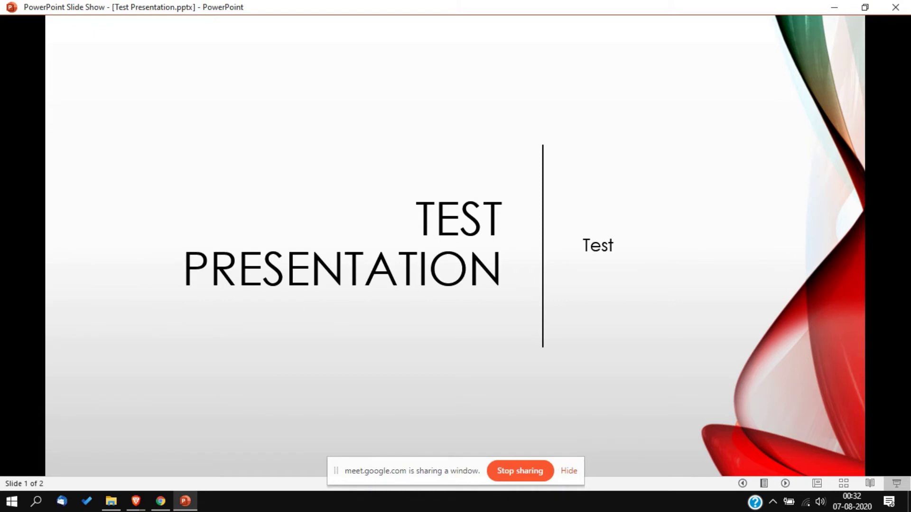
End the show, set the show type to Presented by a speaker, and preview it from slide 1
key(Escape)
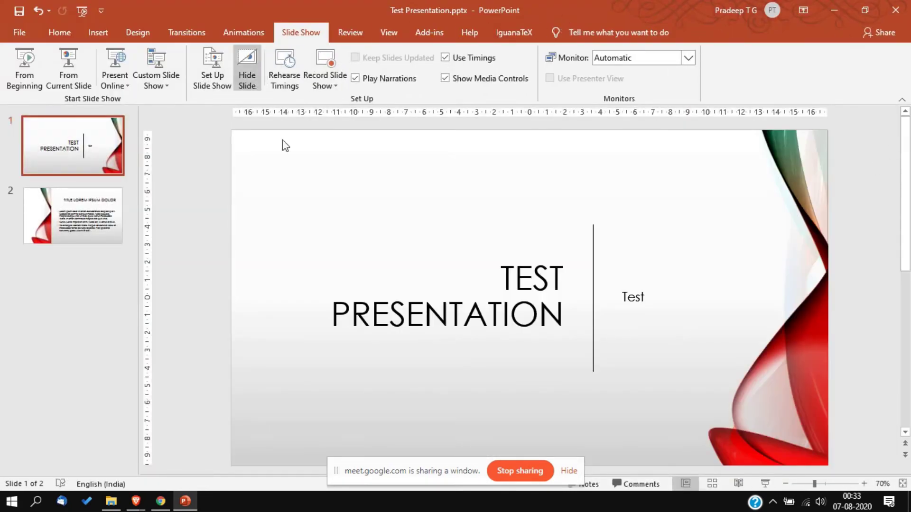
click(215, 67)
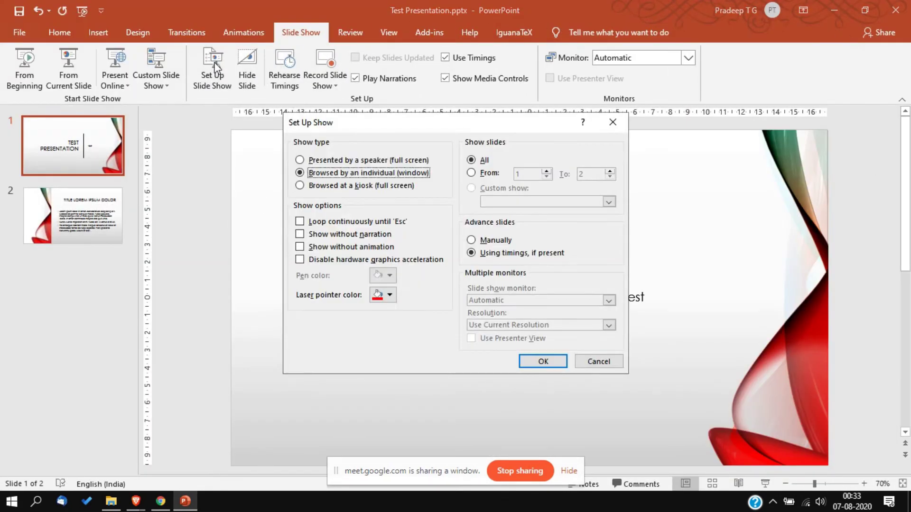
click(300, 160)
click(543, 362)
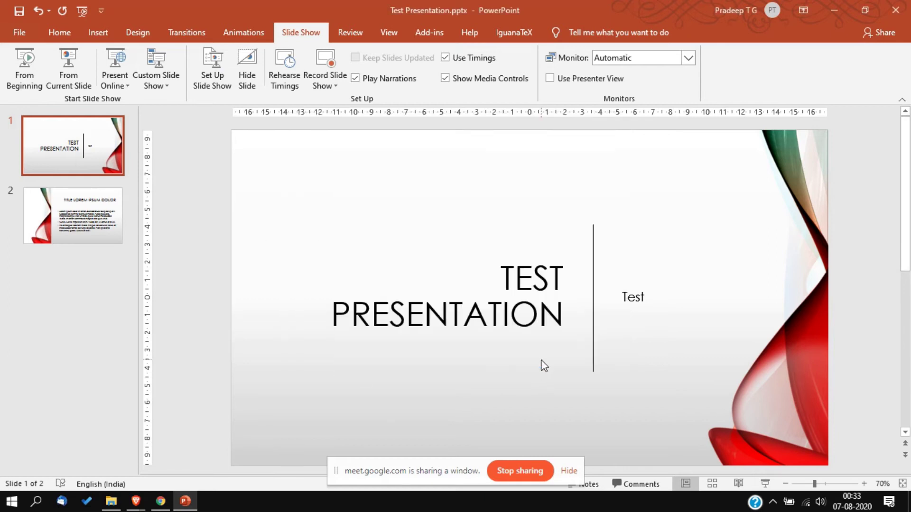
click(767, 483)
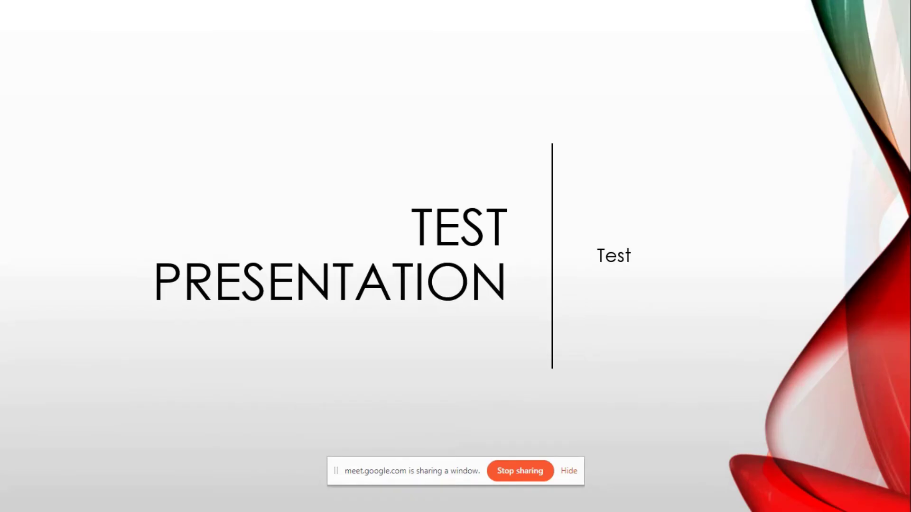
key(Escape)
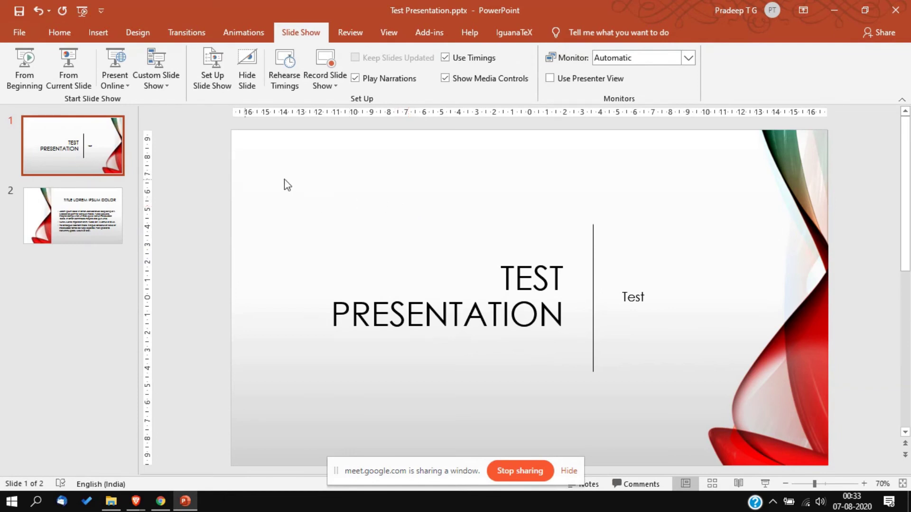
Show the presentation in Reading View and restore the window to a smaller, non-maximized size
click(385, 33)
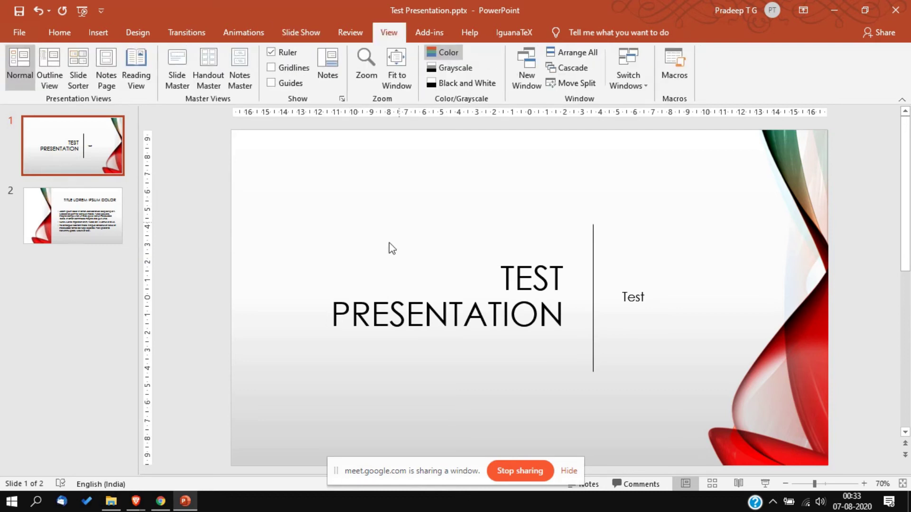
click(135, 69)
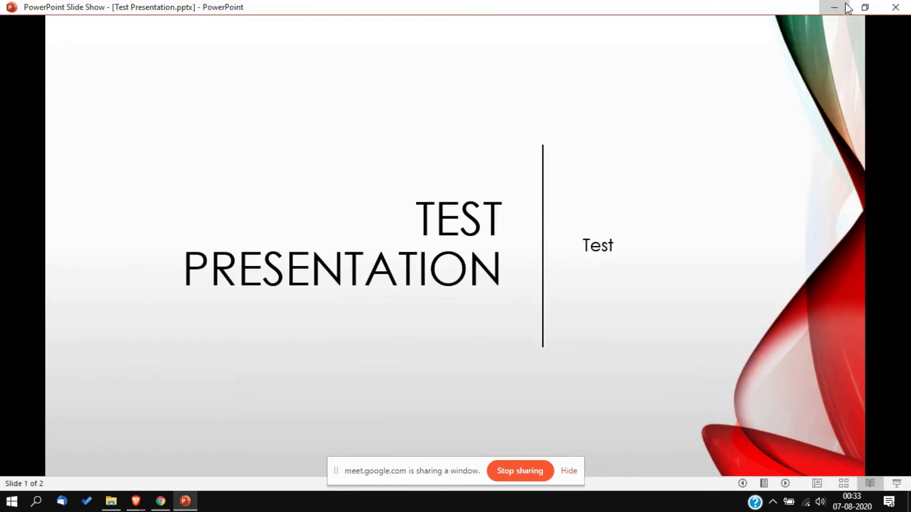
click(865, 7)
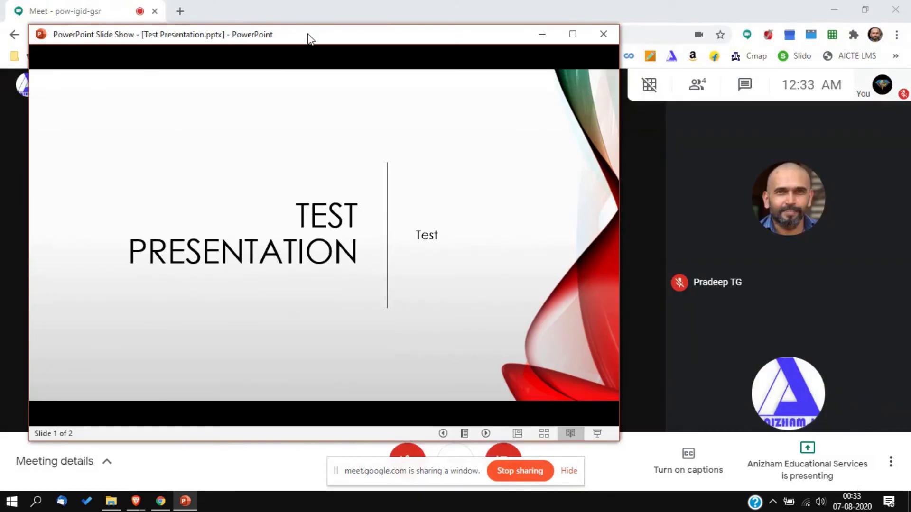
Snap the slide show window to the right half, widen it leftward, and bring Meet forward
key(super+Right)
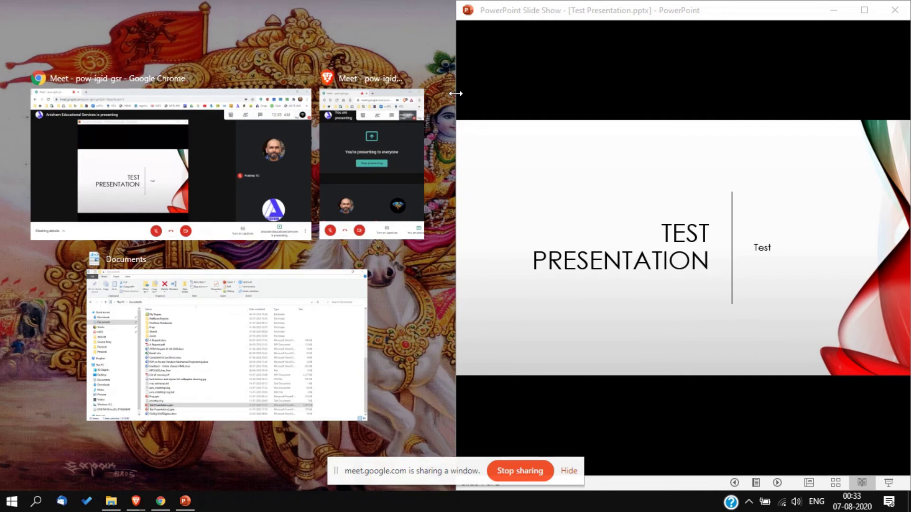
drag(452, 93, 273, 68)
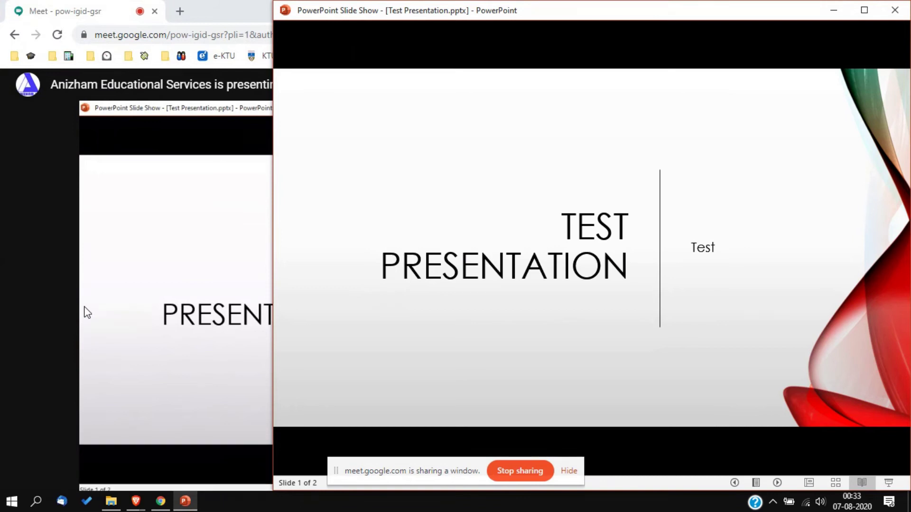
click(218, 10)
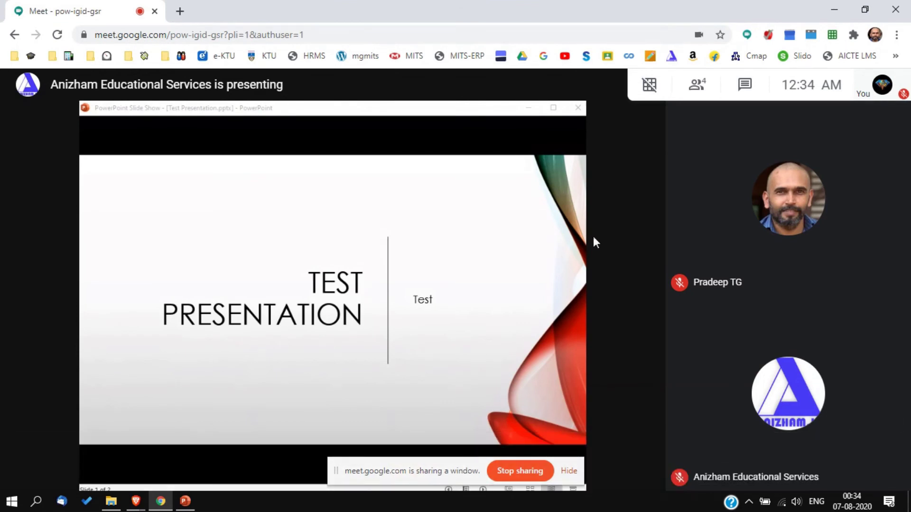
Bring the presenting Meet browser window to the front from the taskbar
click(184, 501)
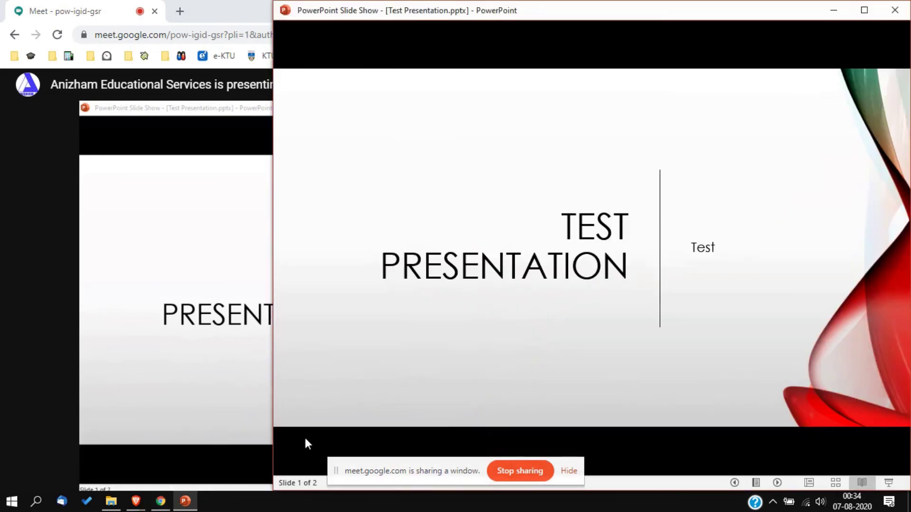
click(137, 502)
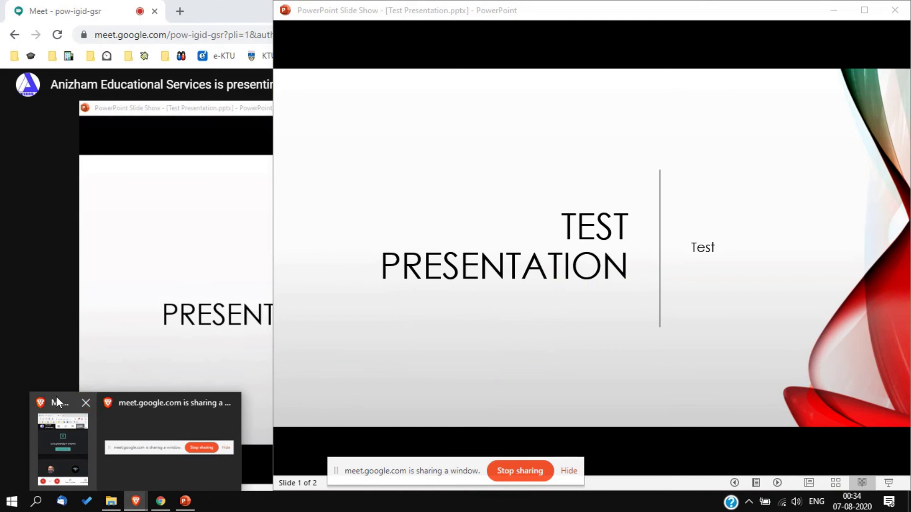
click(56, 401)
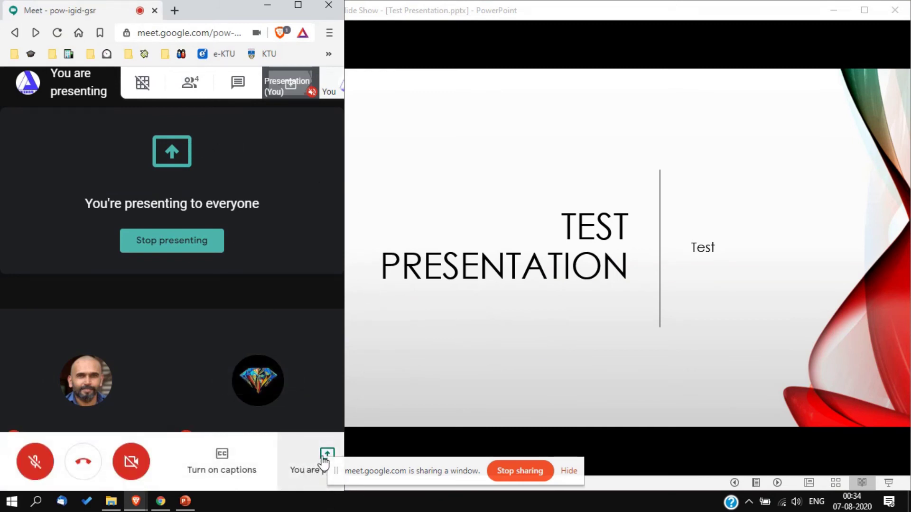
Open the presentation options and the grid view extension's options menu
click(324, 463)
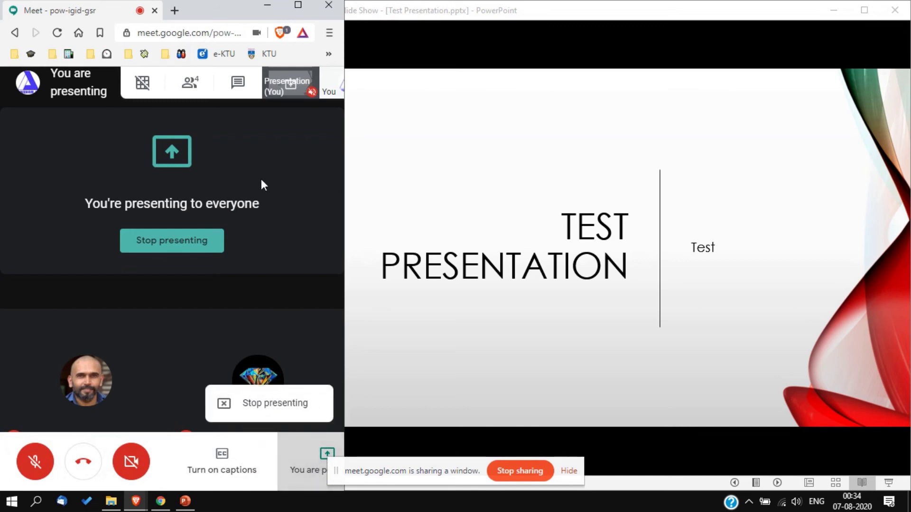
click(142, 85)
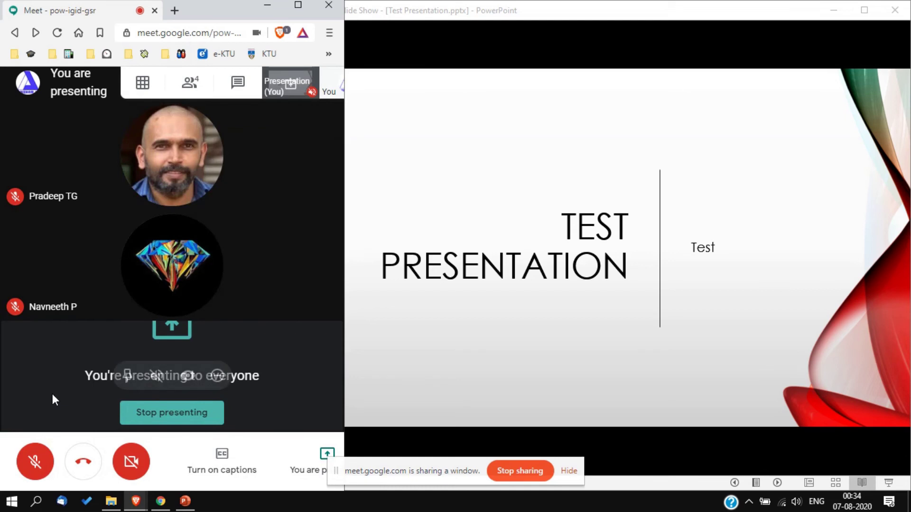
click(140, 85)
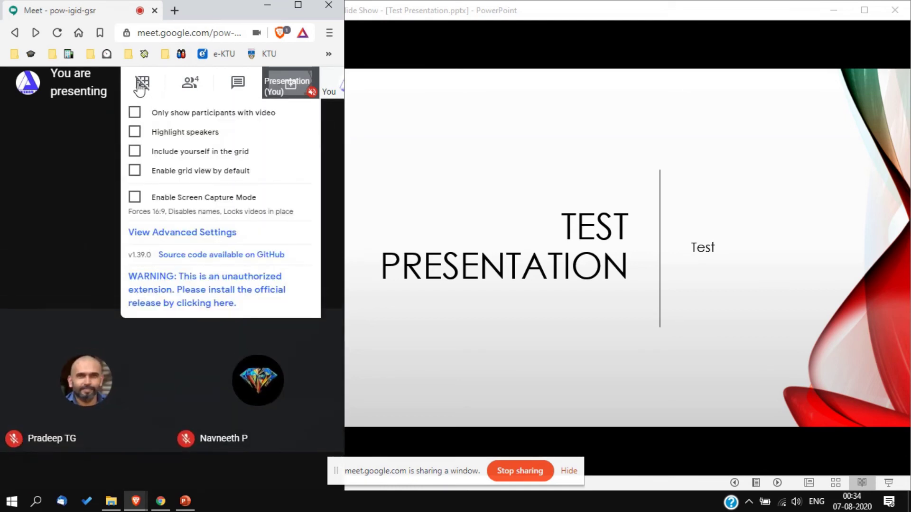
Toggle grid view off and back on, then close the grid options to show two participant tiles
click(139, 85)
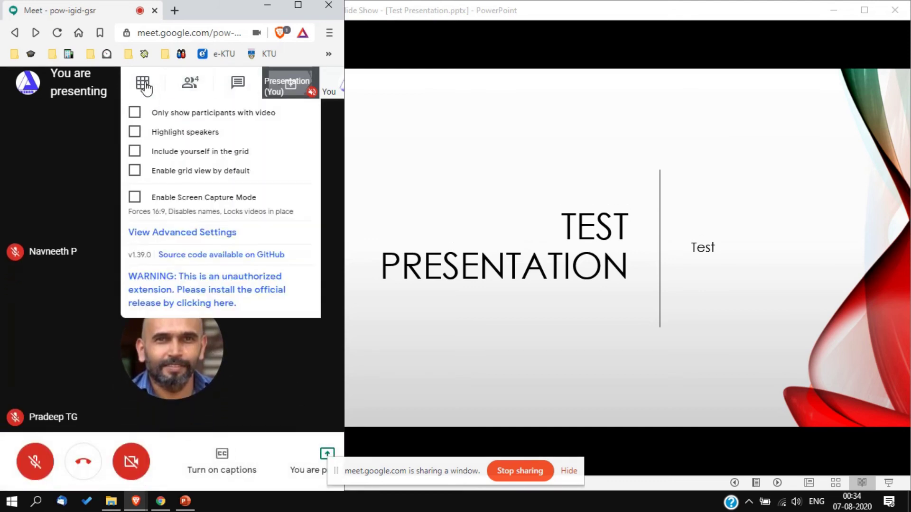
click(144, 85)
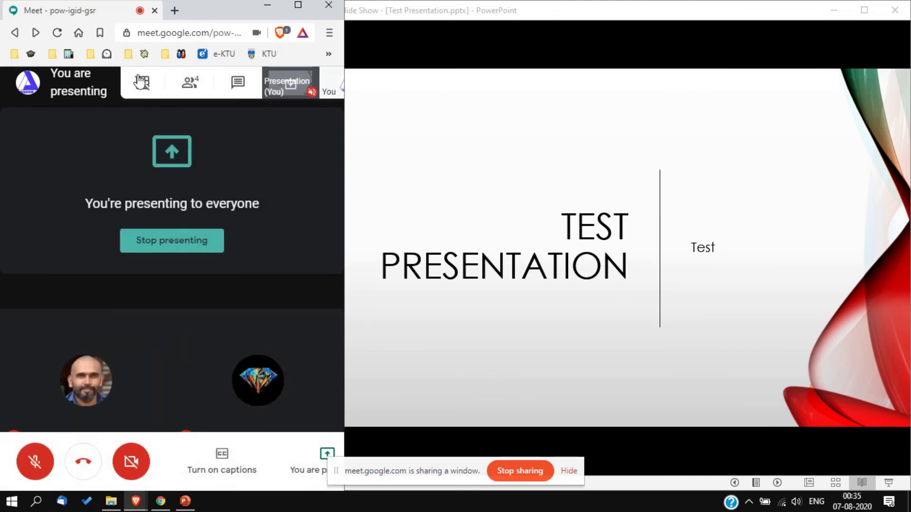
click(141, 85)
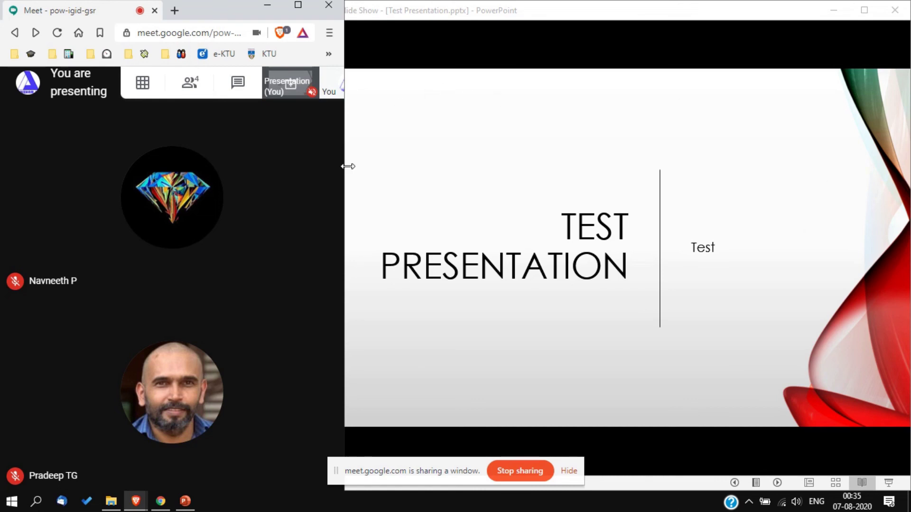
Snap the slide show window to the right and the Meet call window to the left, widening the slide show side
drag(344, 166, 261, 155)
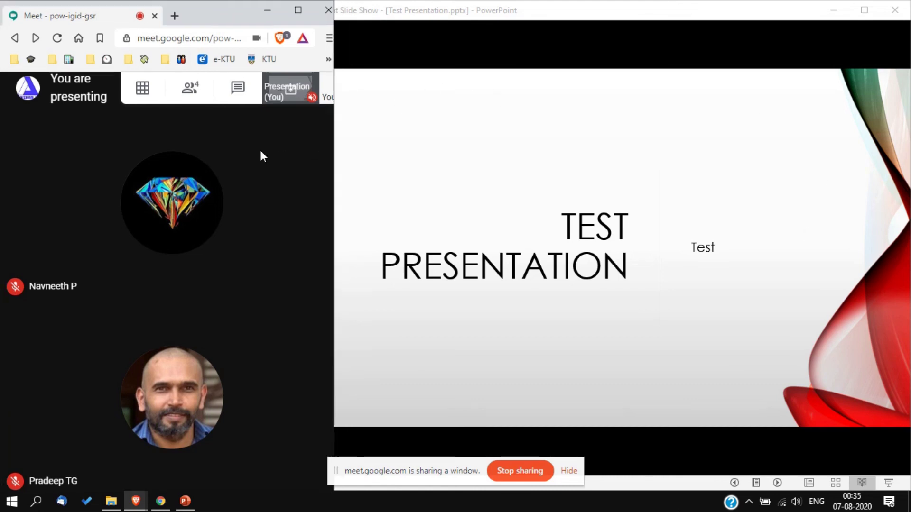
click(432, 12)
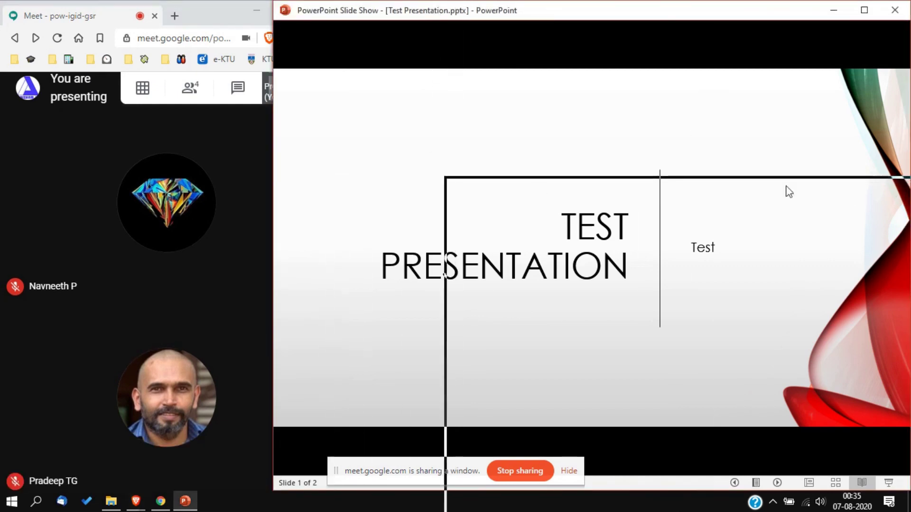
drag(684, 131, 784, 191)
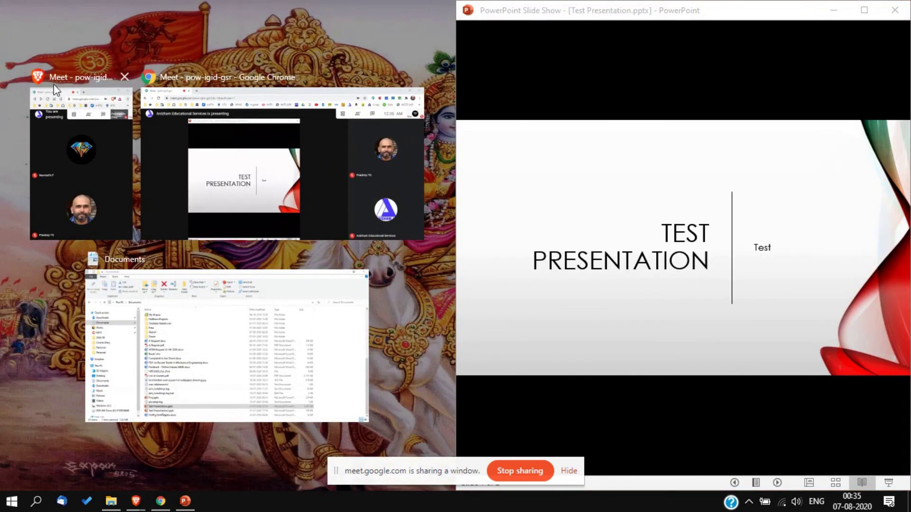
click(73, 93)
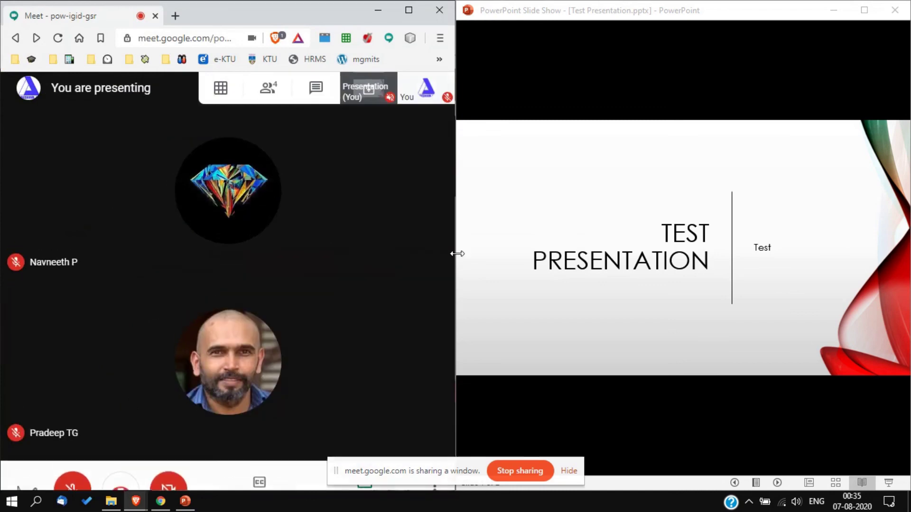
mouse_move(456, 252)
mouse_down()
mouse_move(236, 225)
mouse_move(334, 233)
mouse_up()
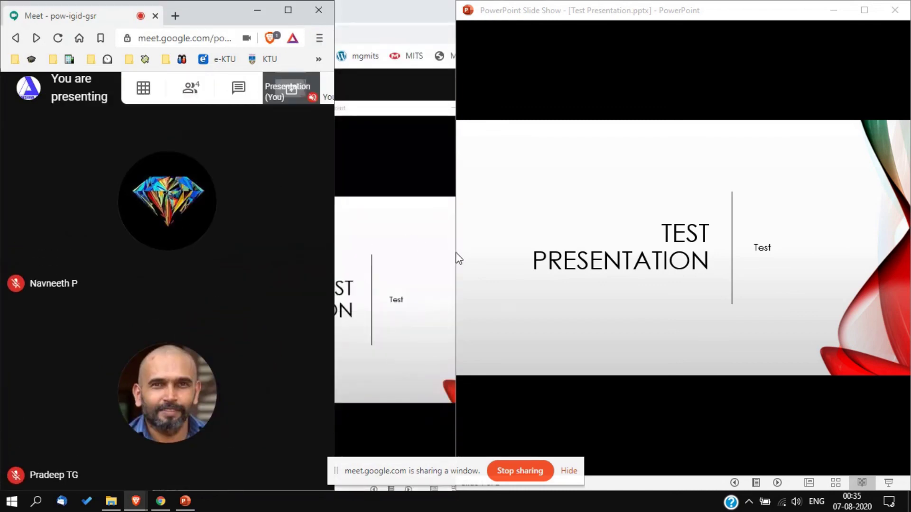
drag(454, 253, 334, 260)
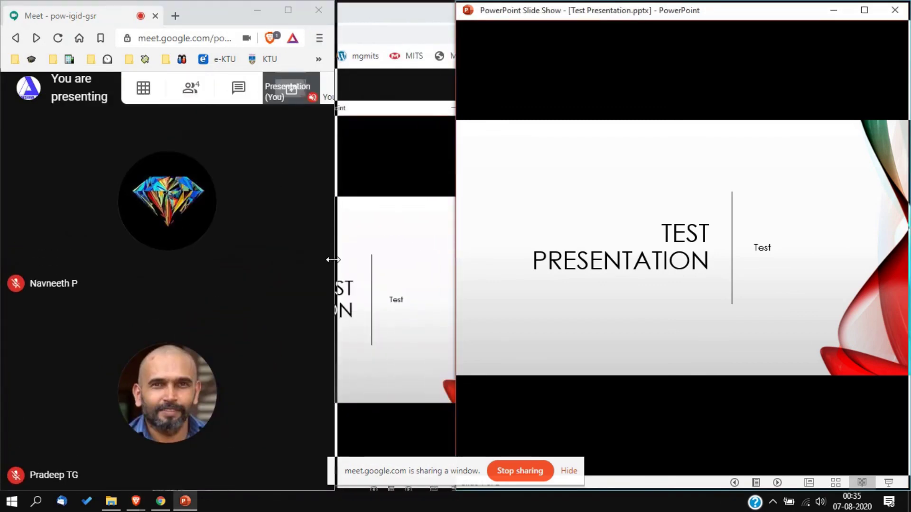